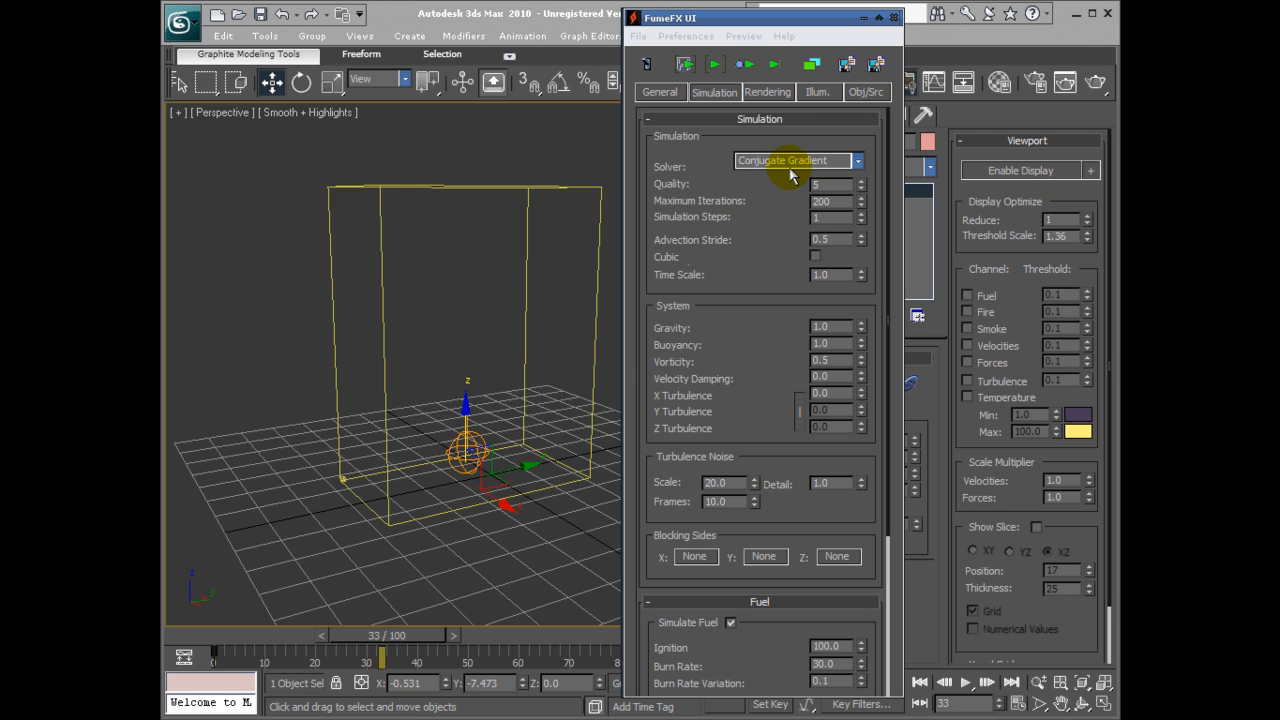
click(790, 164)
click(858, 161)
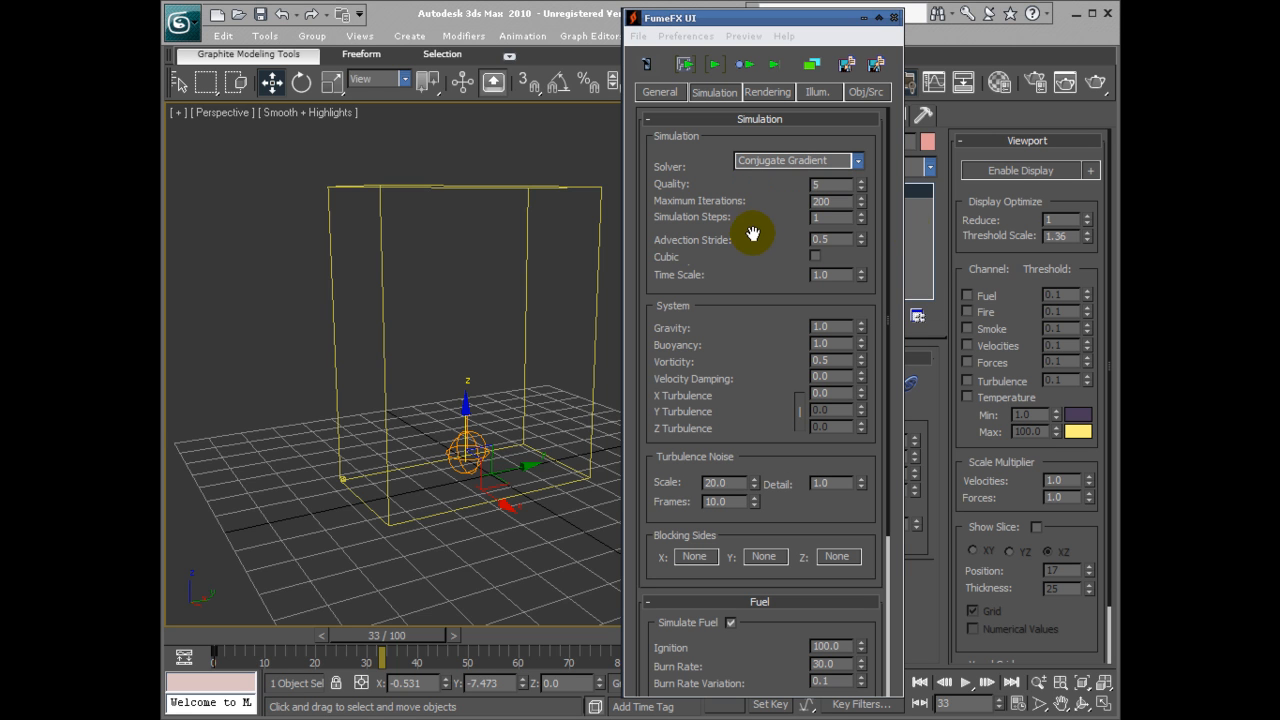
click(781, 166)
click(781, 166)
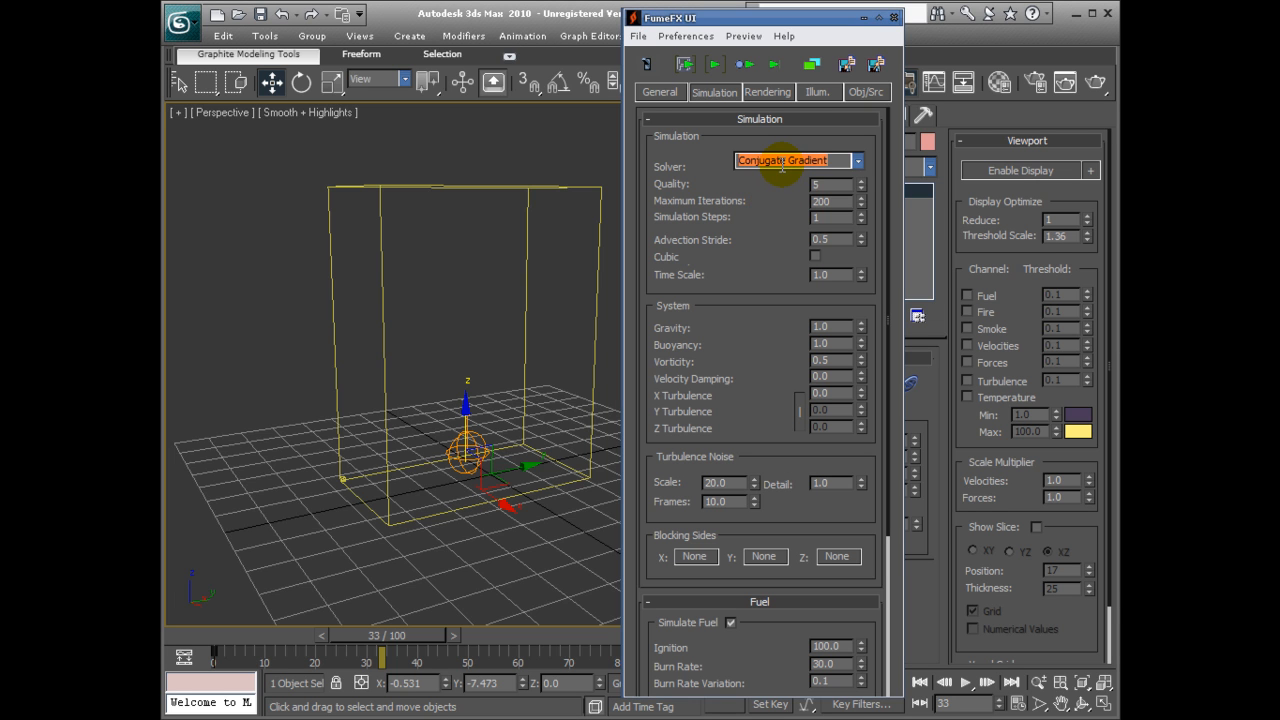
click(858, 162)
click(858, 174)
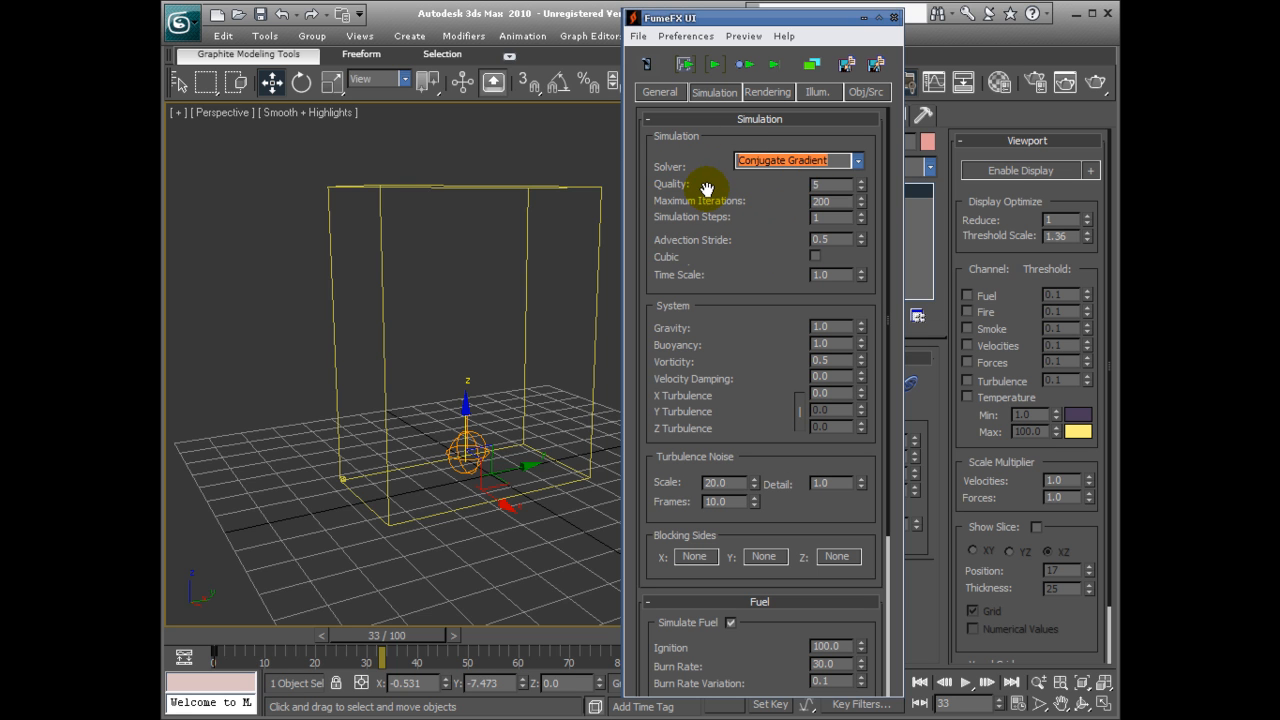
Set the simulation Quality to 10.
click(834, 185)
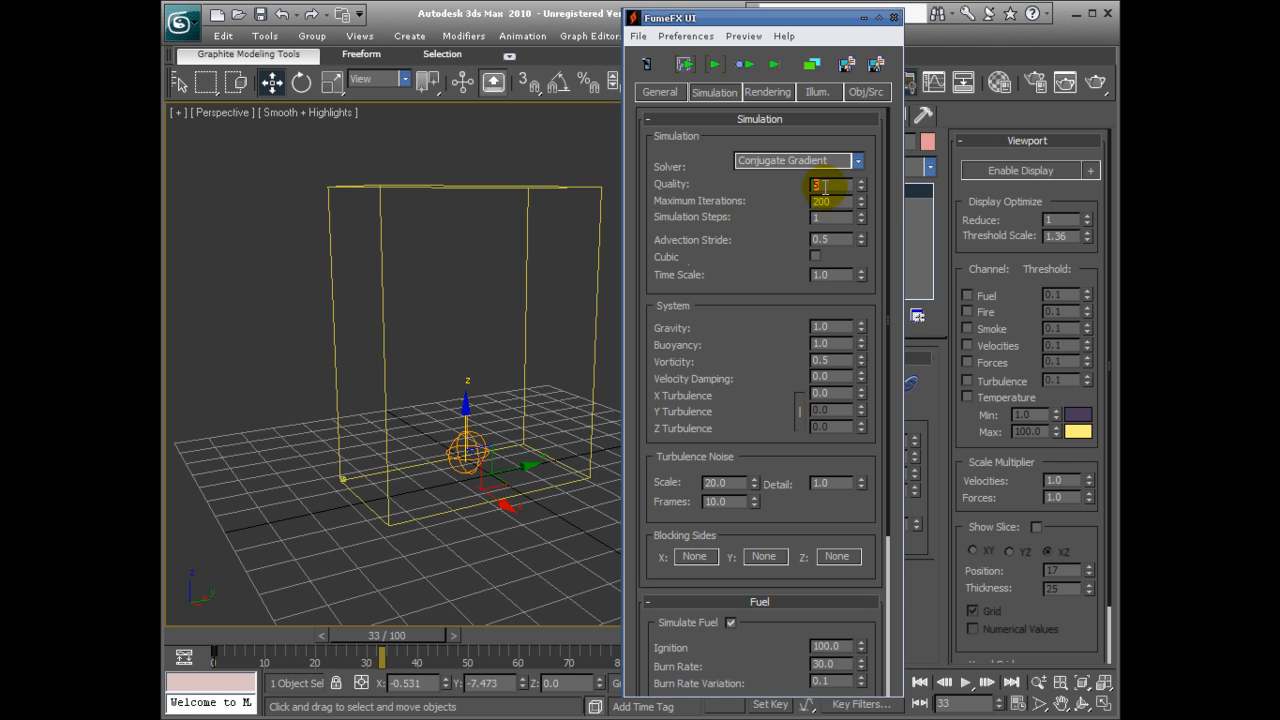
text(10)
key(Return)
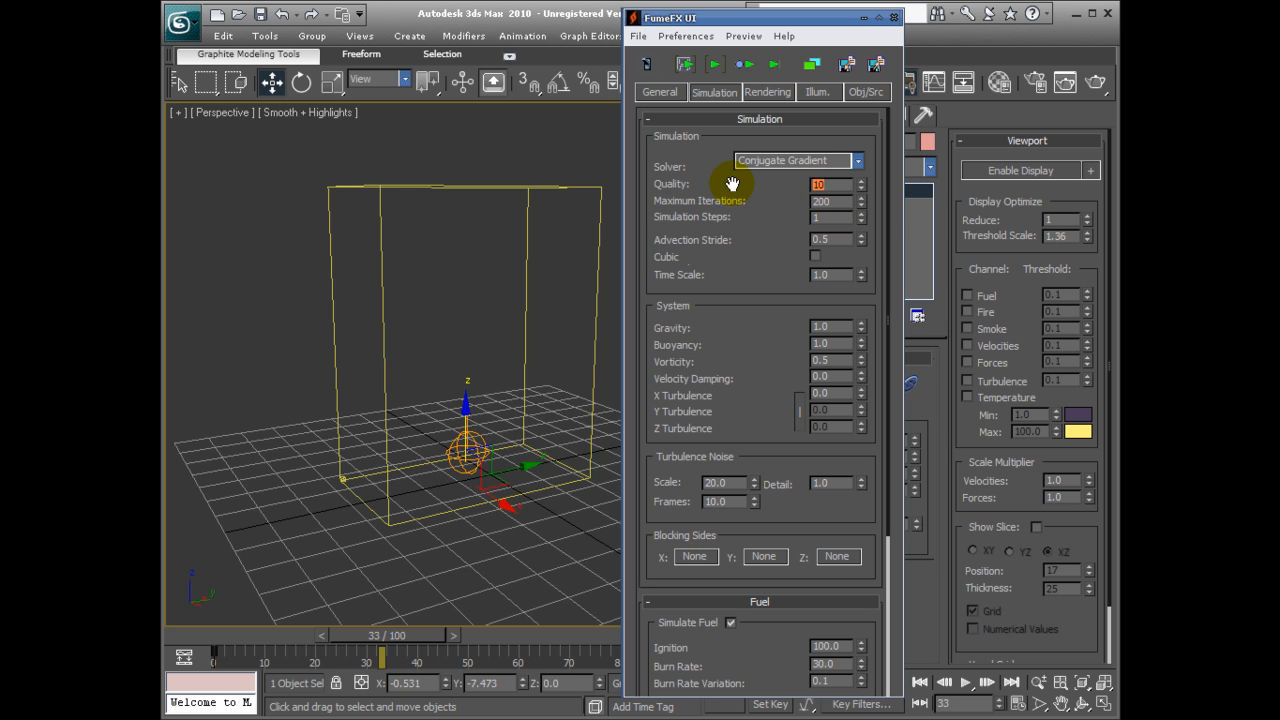
Run the FumeFX simulation up to about frame 31 and test-render the Perspective view.
click(706, 66)
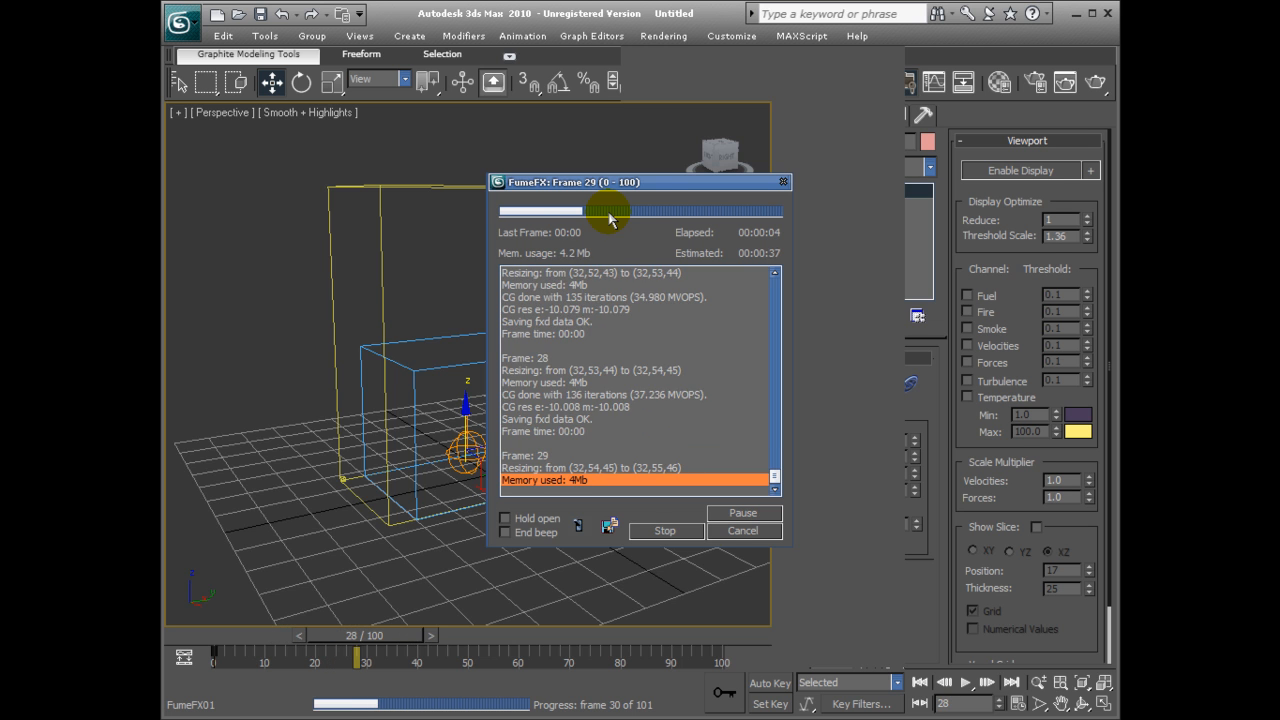
click(686, 532)
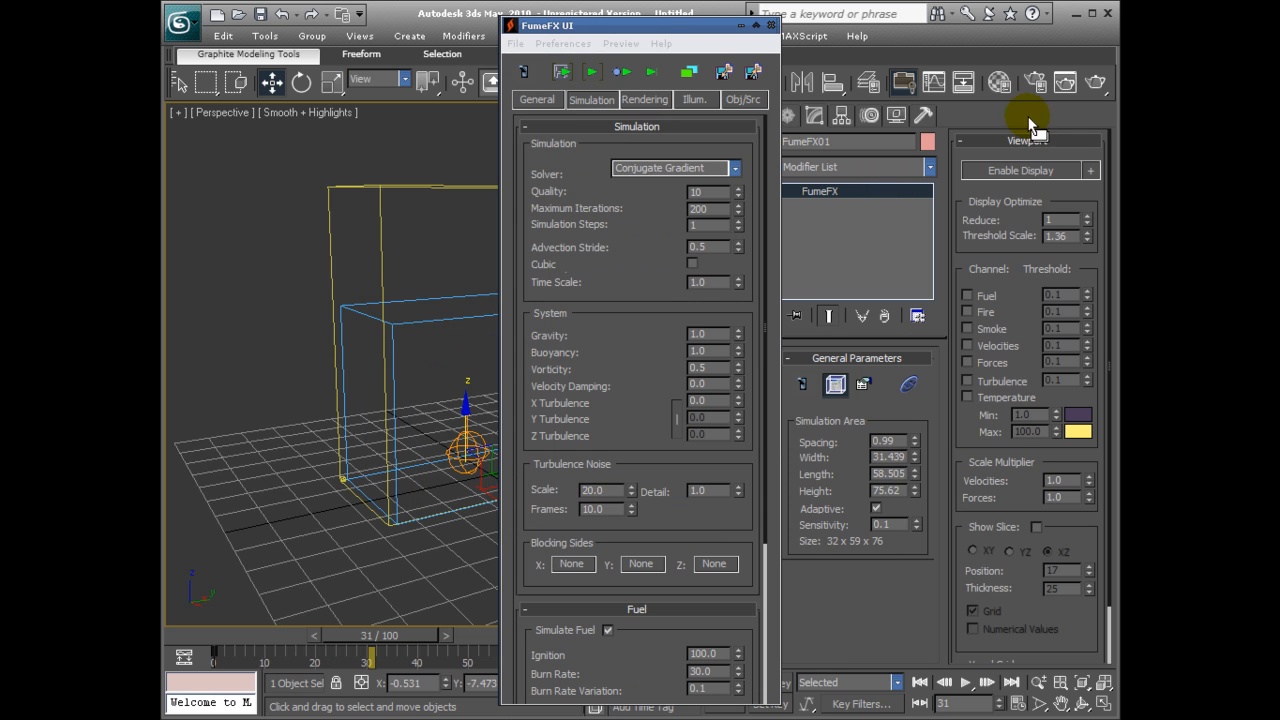
click(1090, 84)
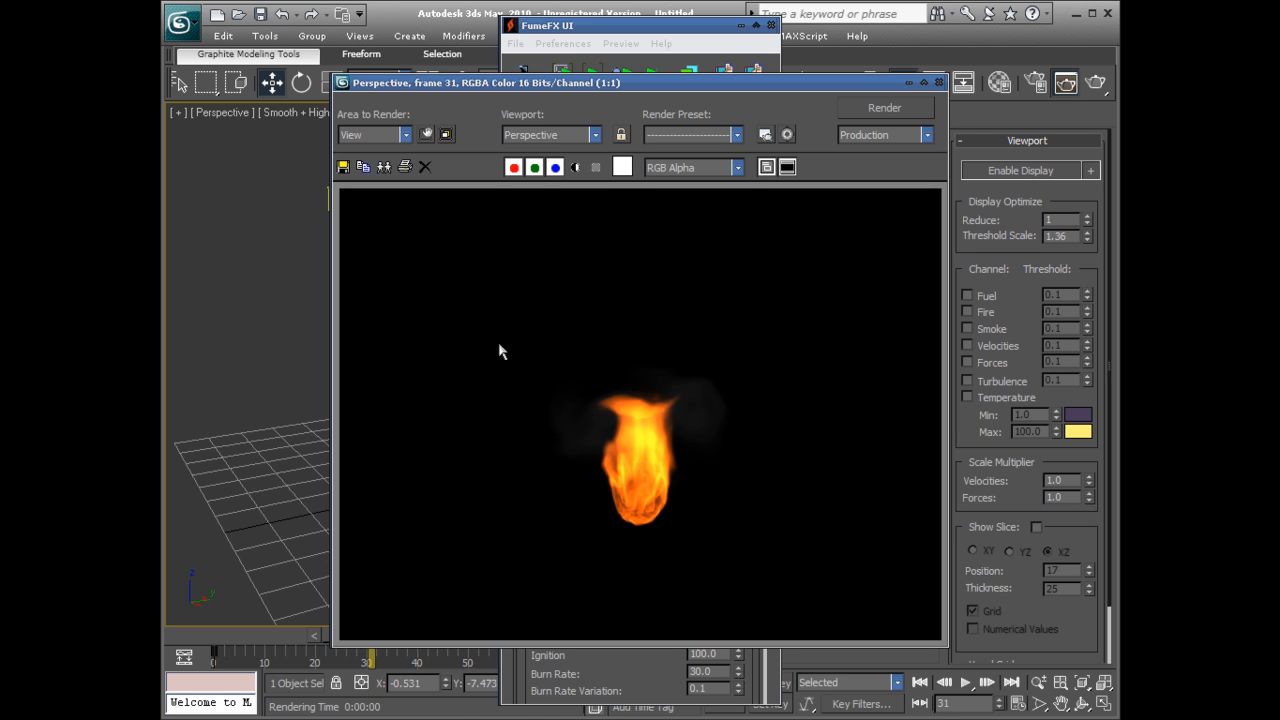
click(938, 82)
Set the simulation Quality back to 5.
click(717, 192)
text(5)
key(Return)
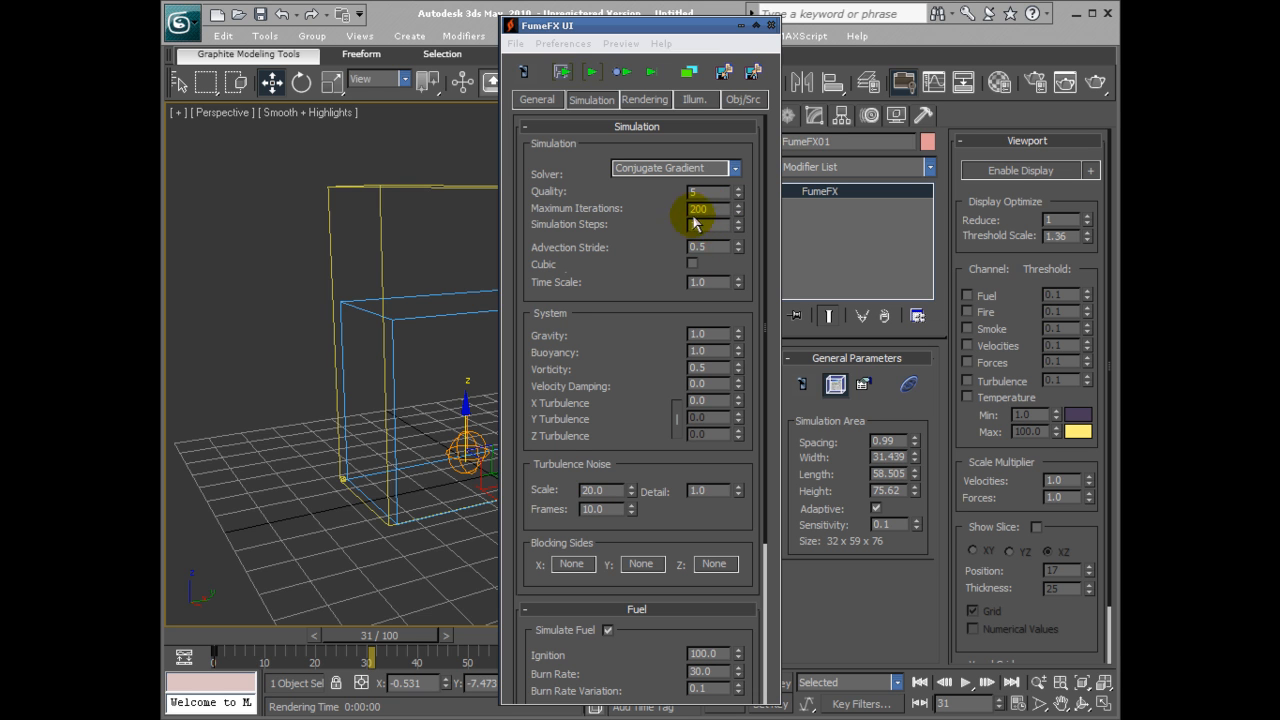
drag(709, 192, 680, 191)
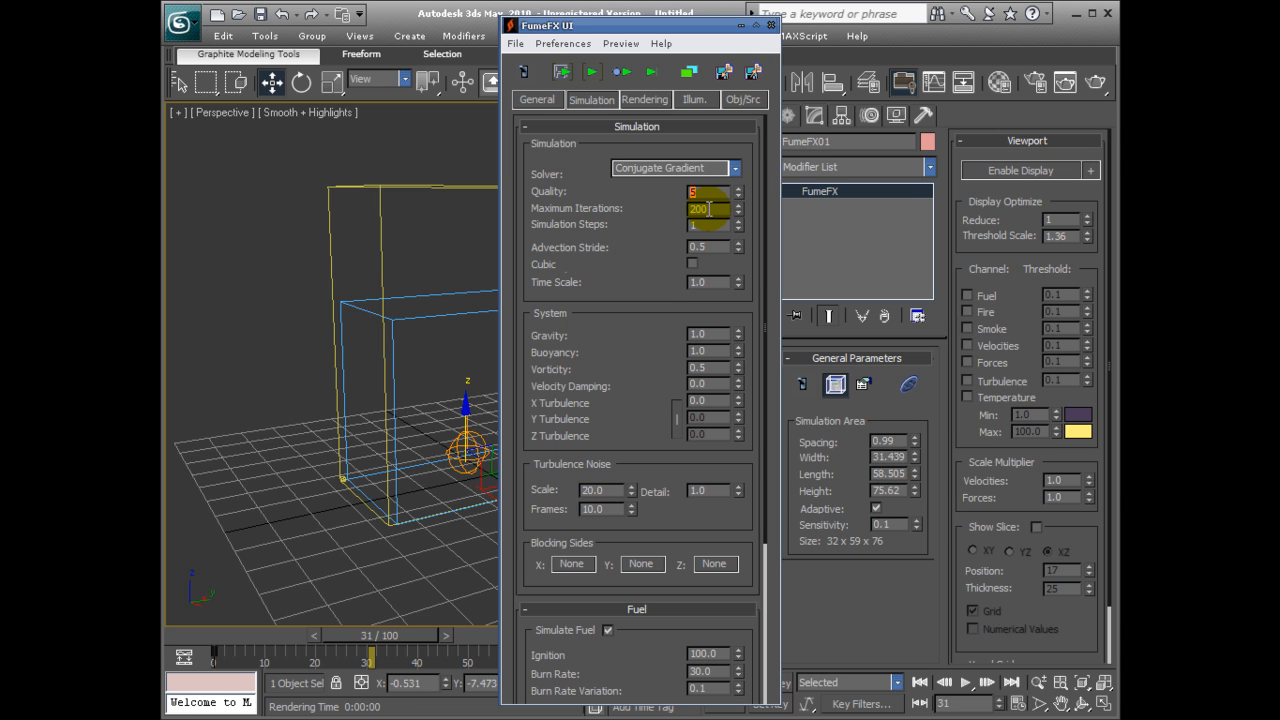
double_click(708, 209)
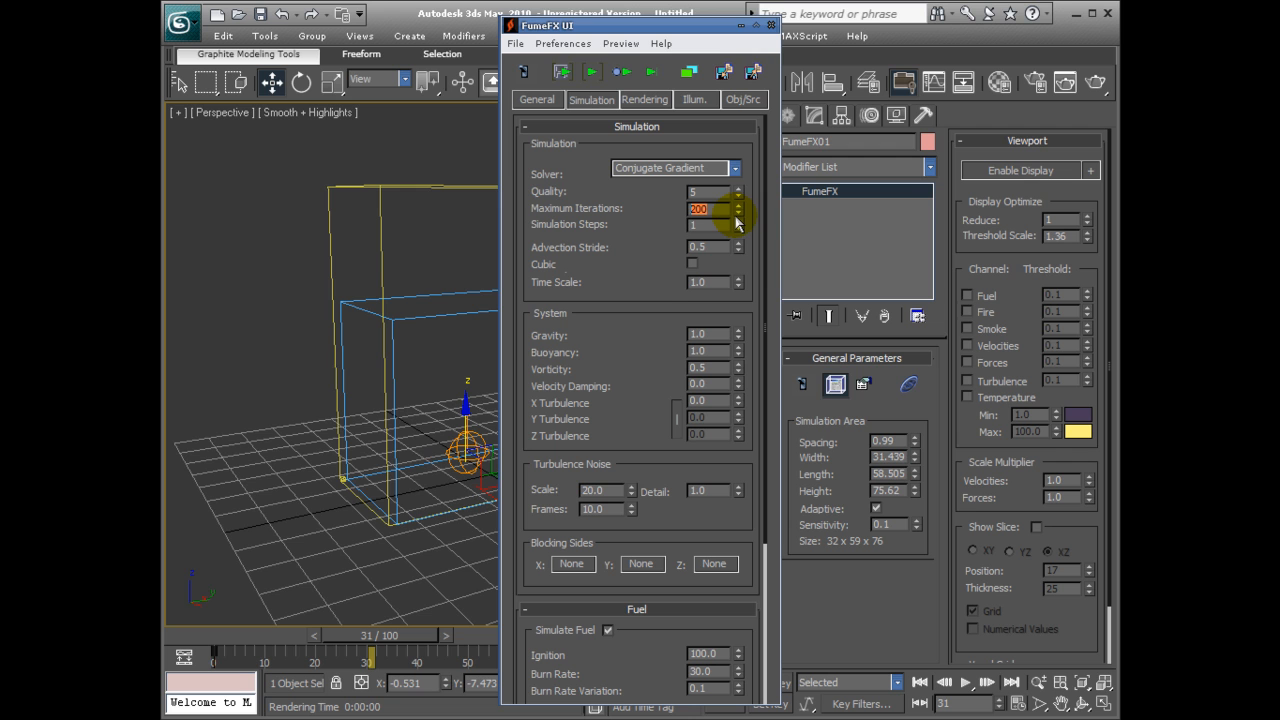
key(Return)
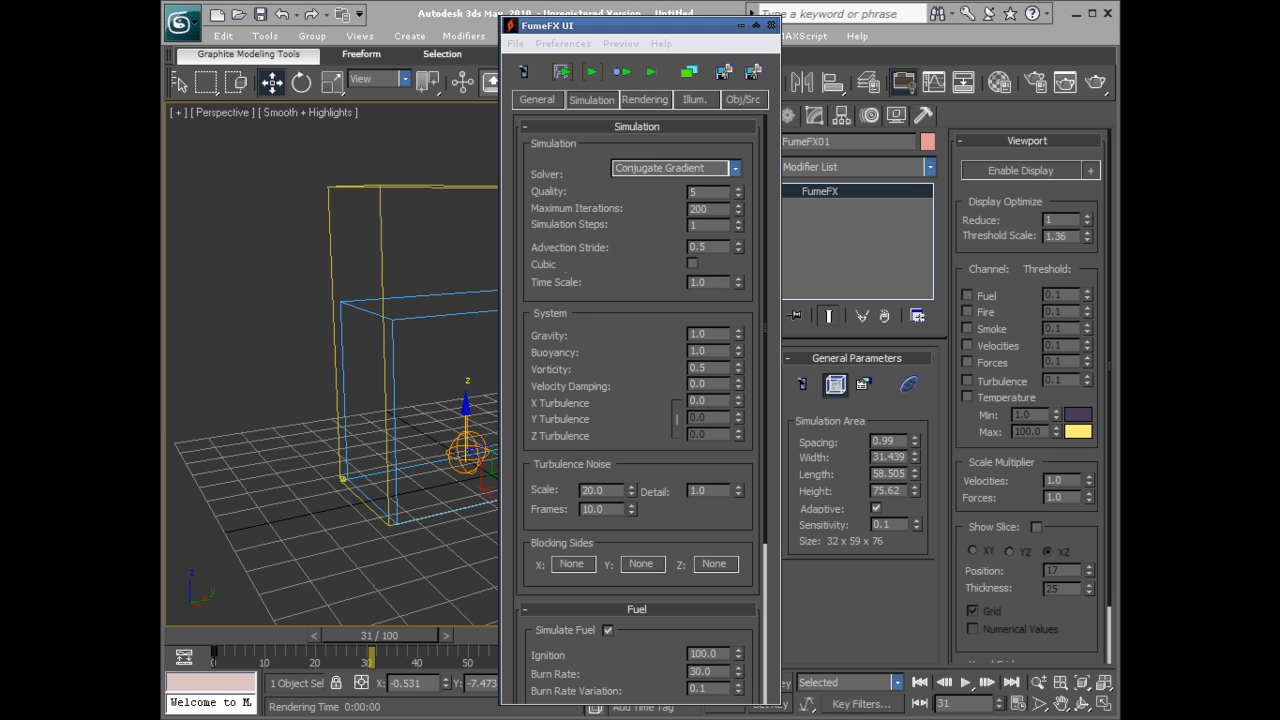
click(690, 265)
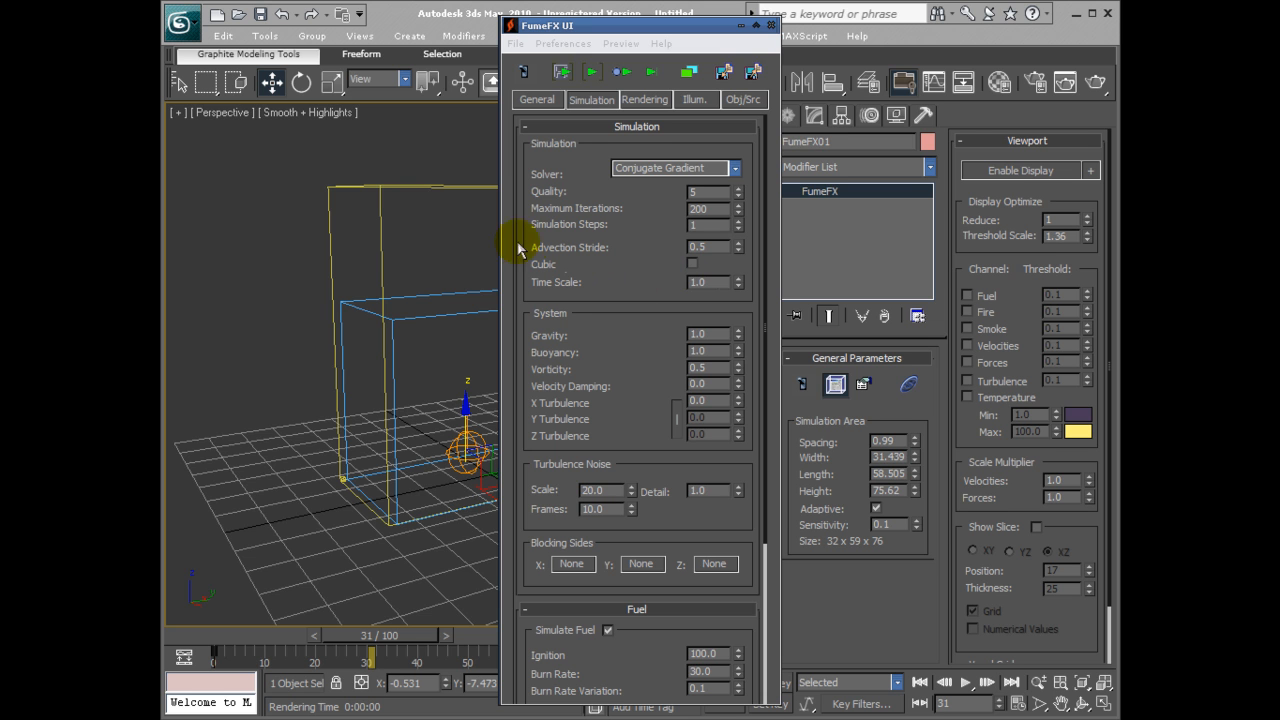
drag(499, 242, 399, 239)
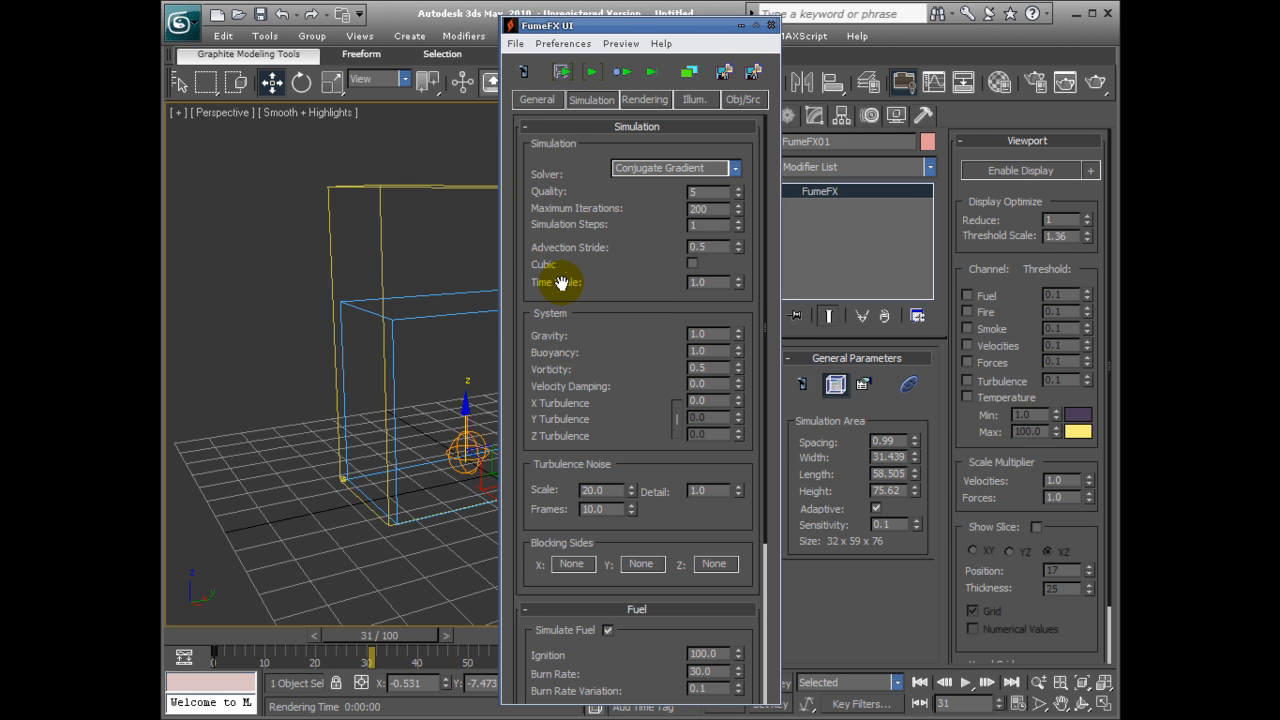
Simulate with Cubic enabled up to about frame 28 and test-render the Perspective view.
click(693, 264)
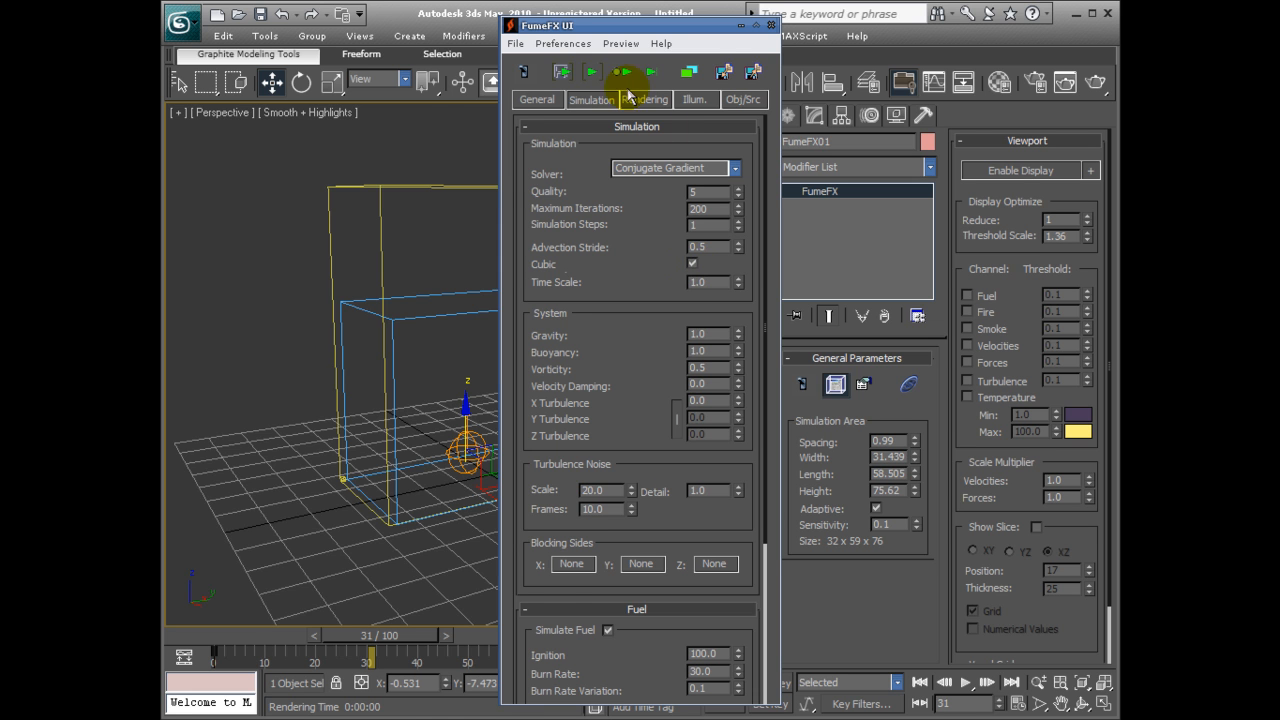
click(596, 75)
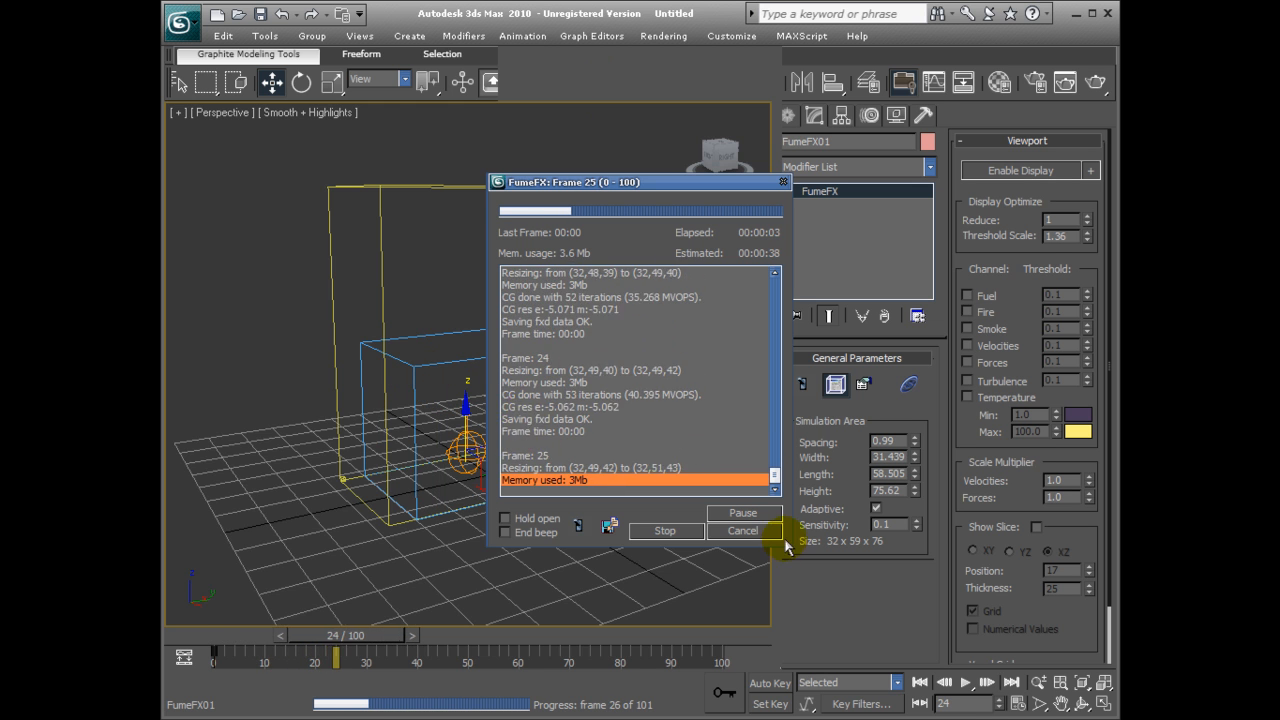
click(683, 537)
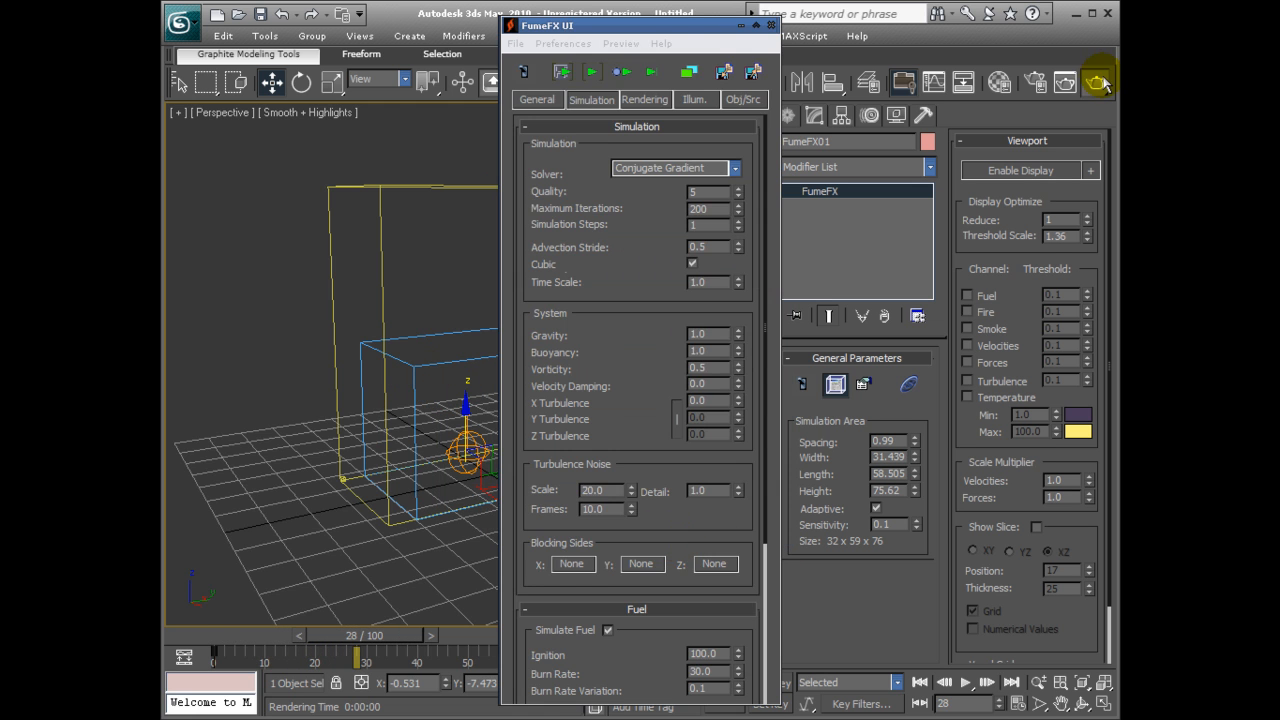
click(1066, 84)
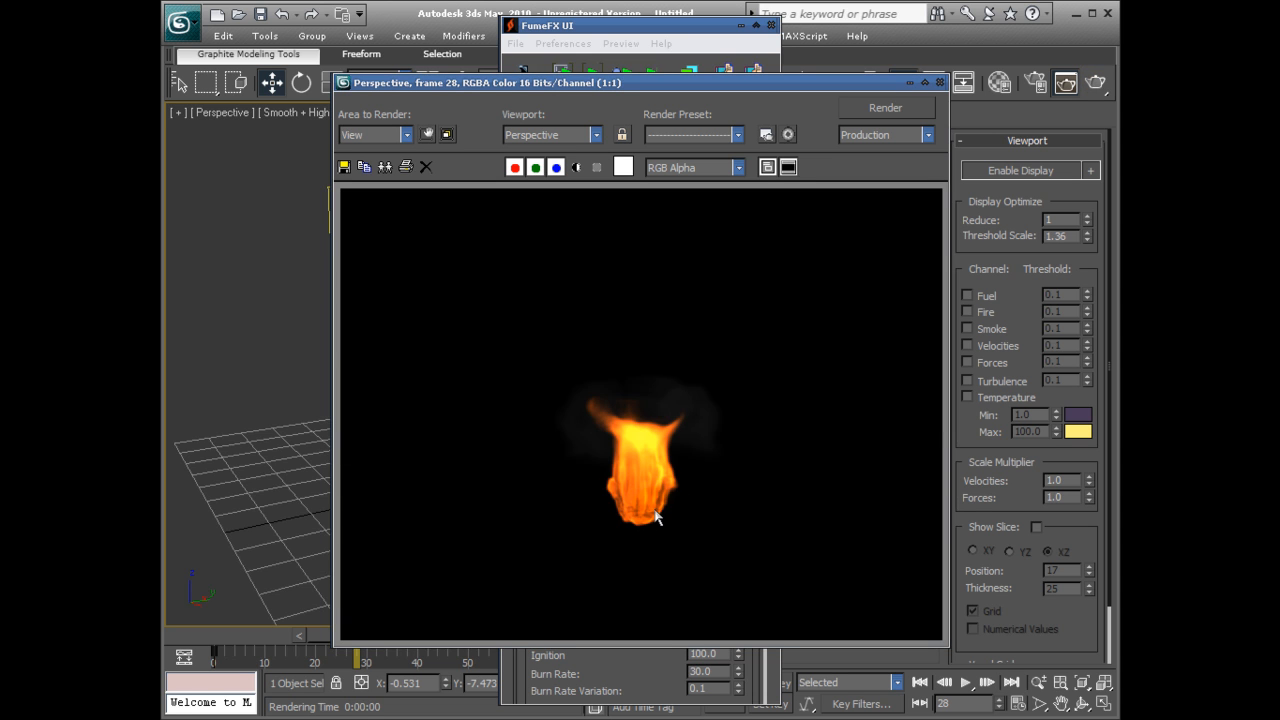
click(939, 82)
Disable Cubic and set the simulation's Time Scale to 2.
click(692, 264)
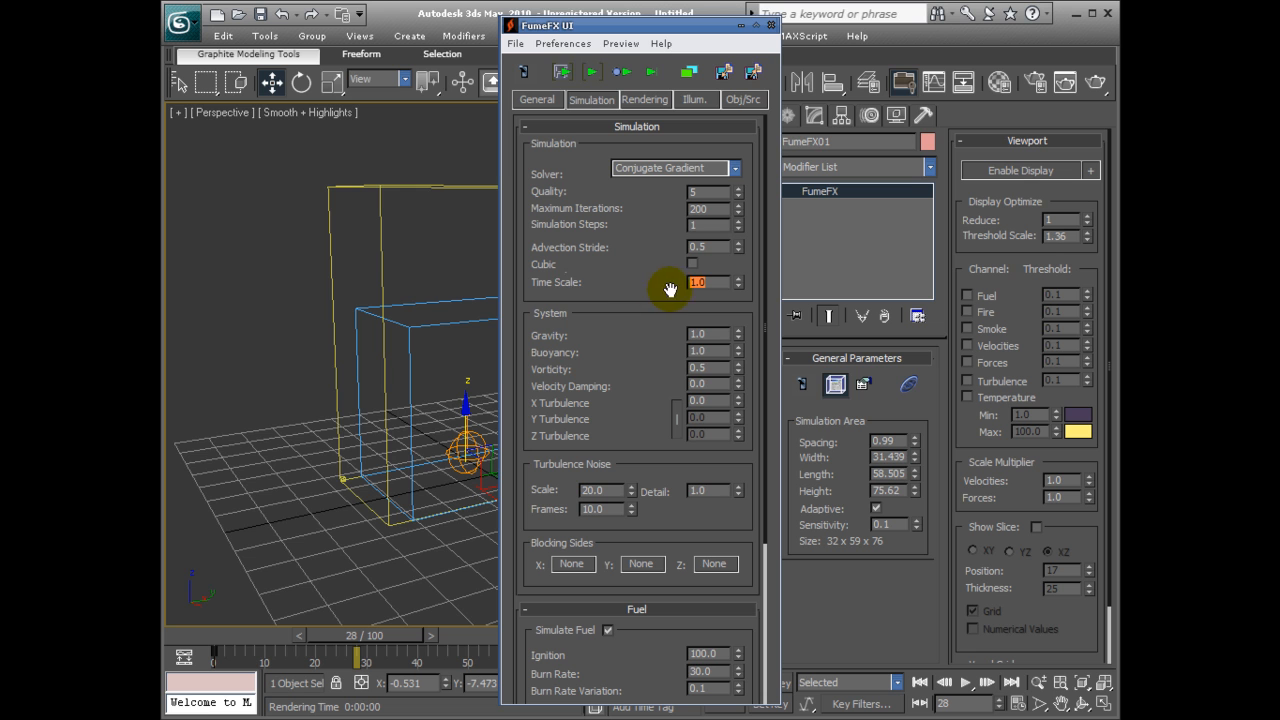
right_click(567, 290)
right_click(702, 280)
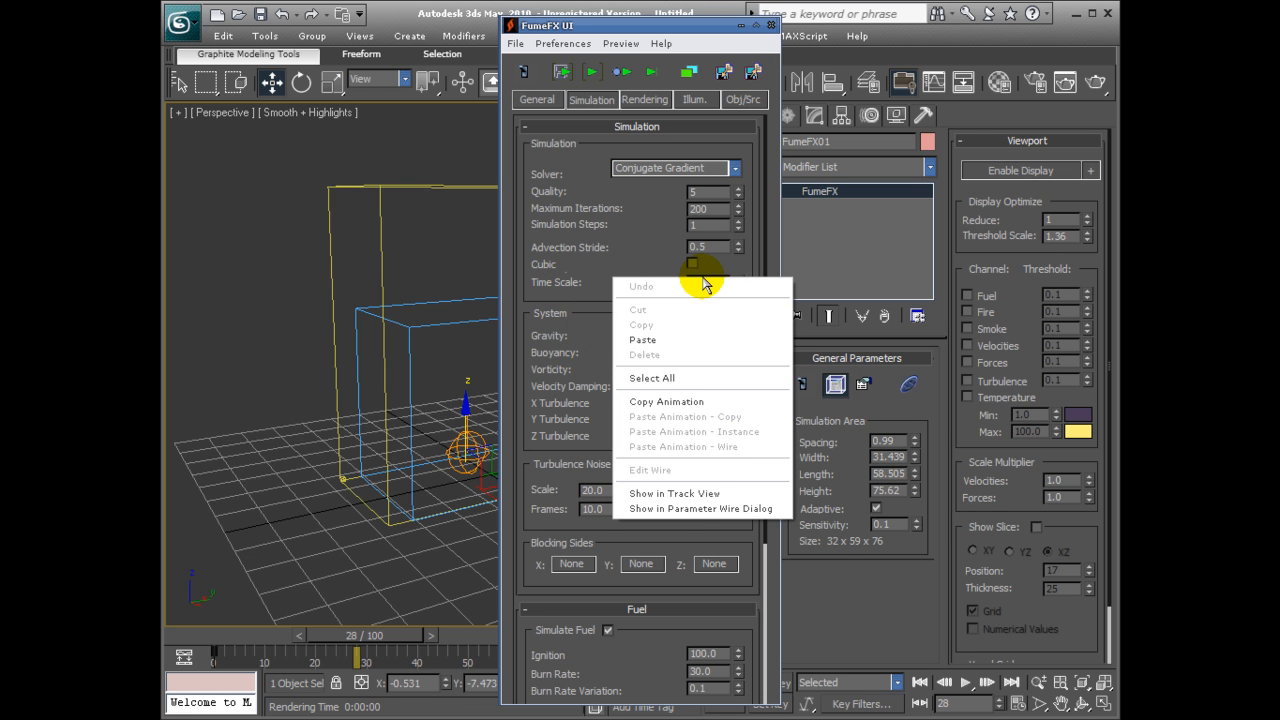
click(582, 278)
double_click(705, 283)
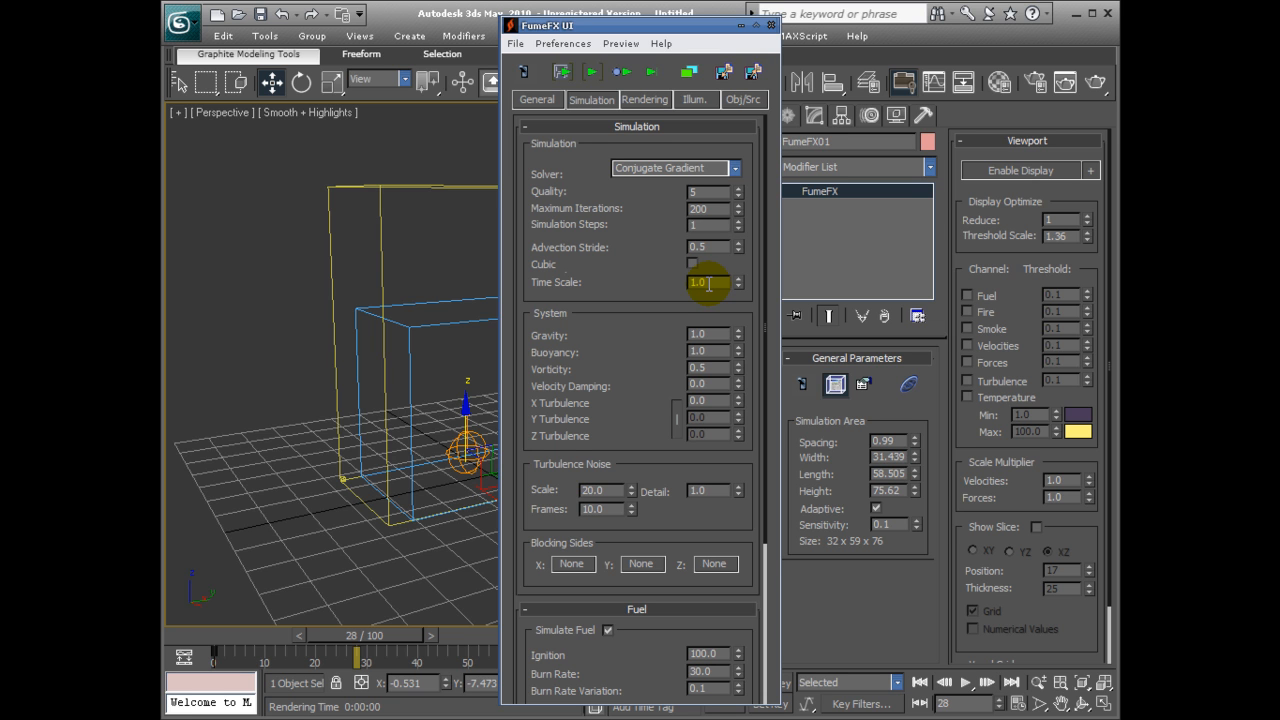
text(2)
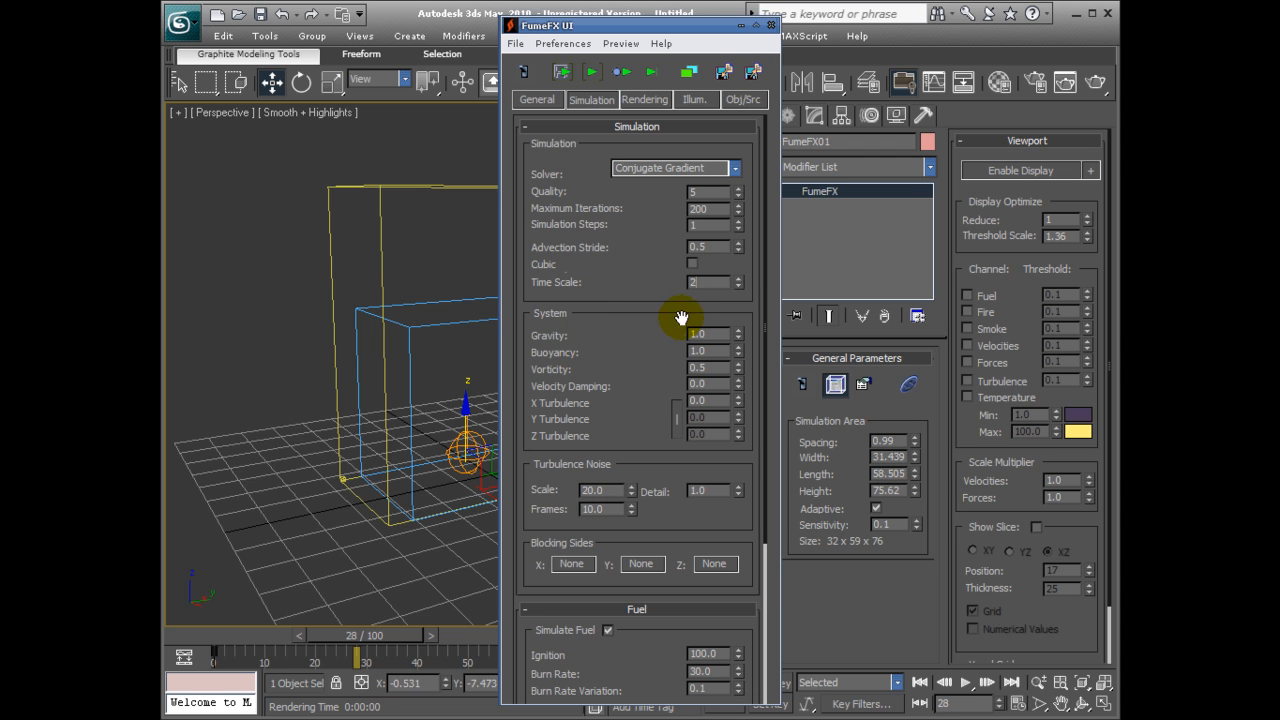
key(Return)
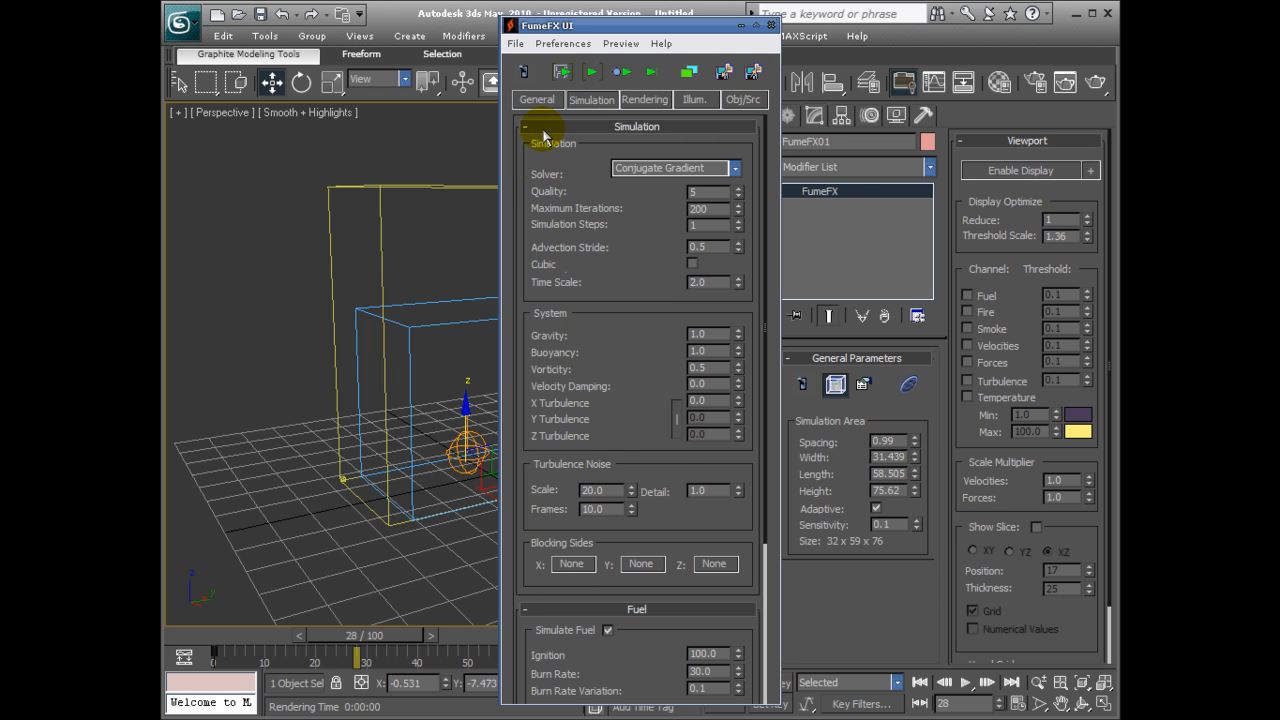
Rerun the simulation from frame 0 up to about frame 29 and render the resulting fire in the Perspective view.
drag(362, 638, 232, 638)
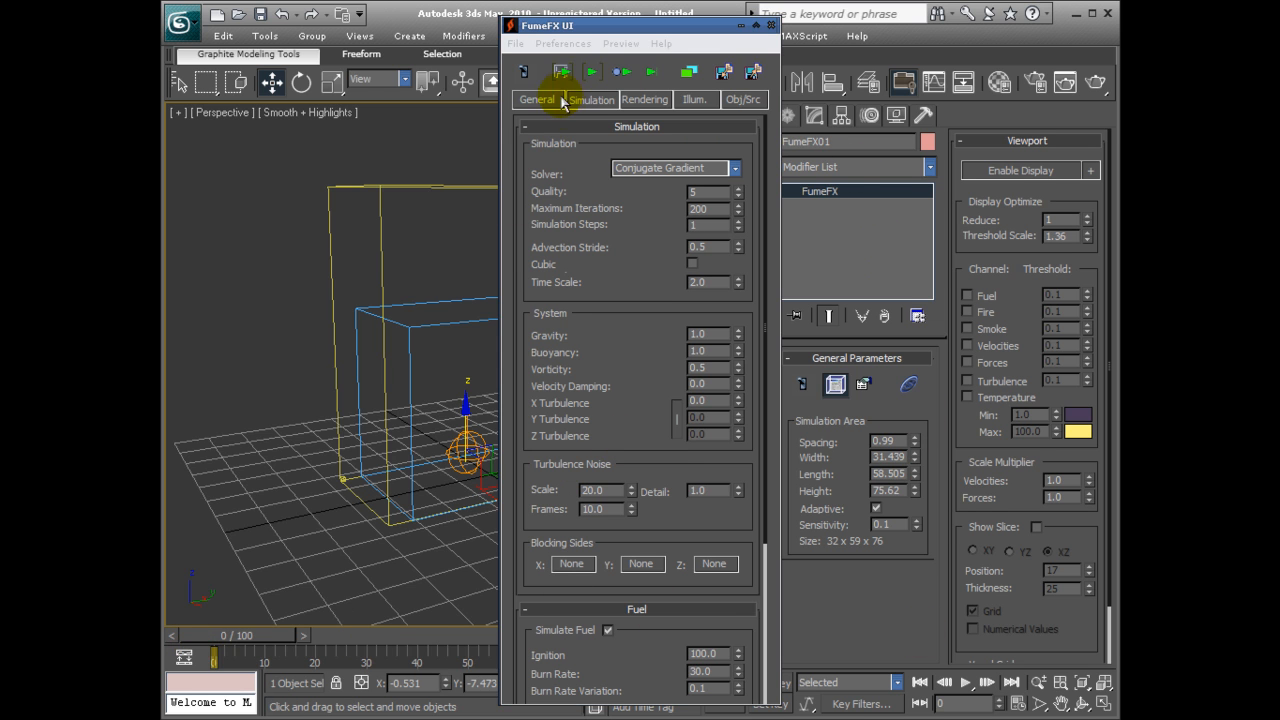
click(591, 73)
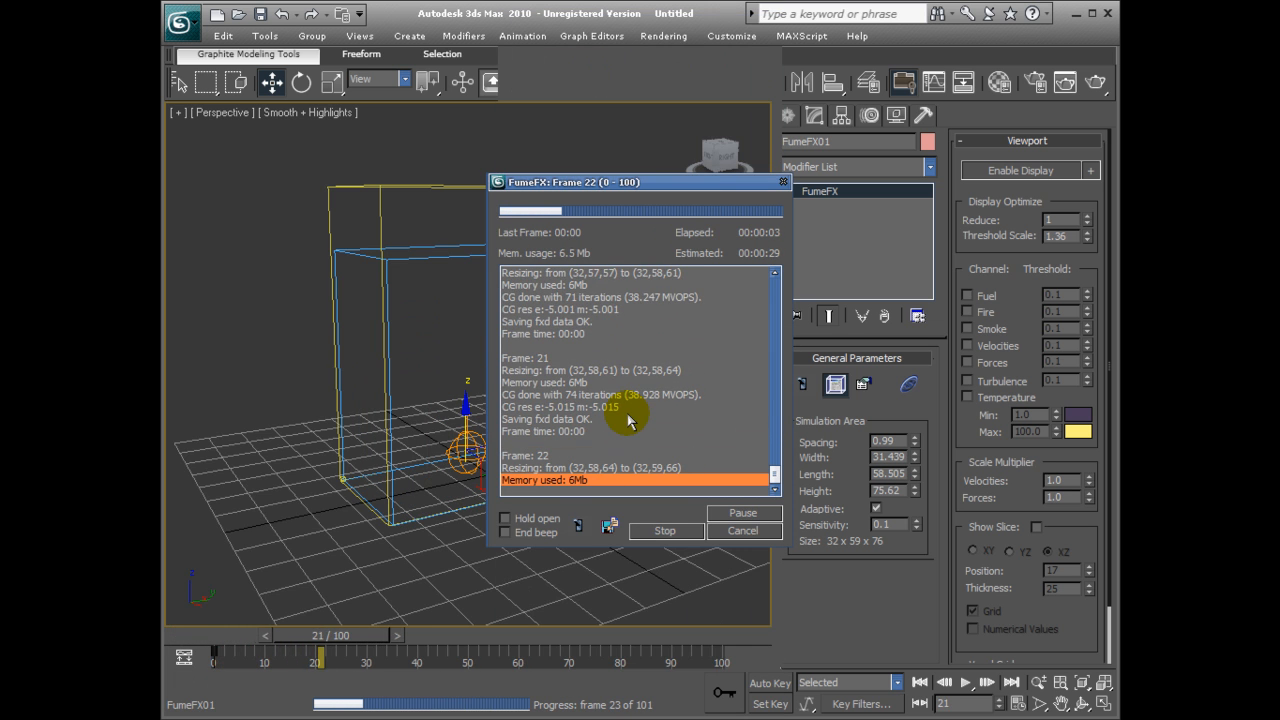
click(680, 533)
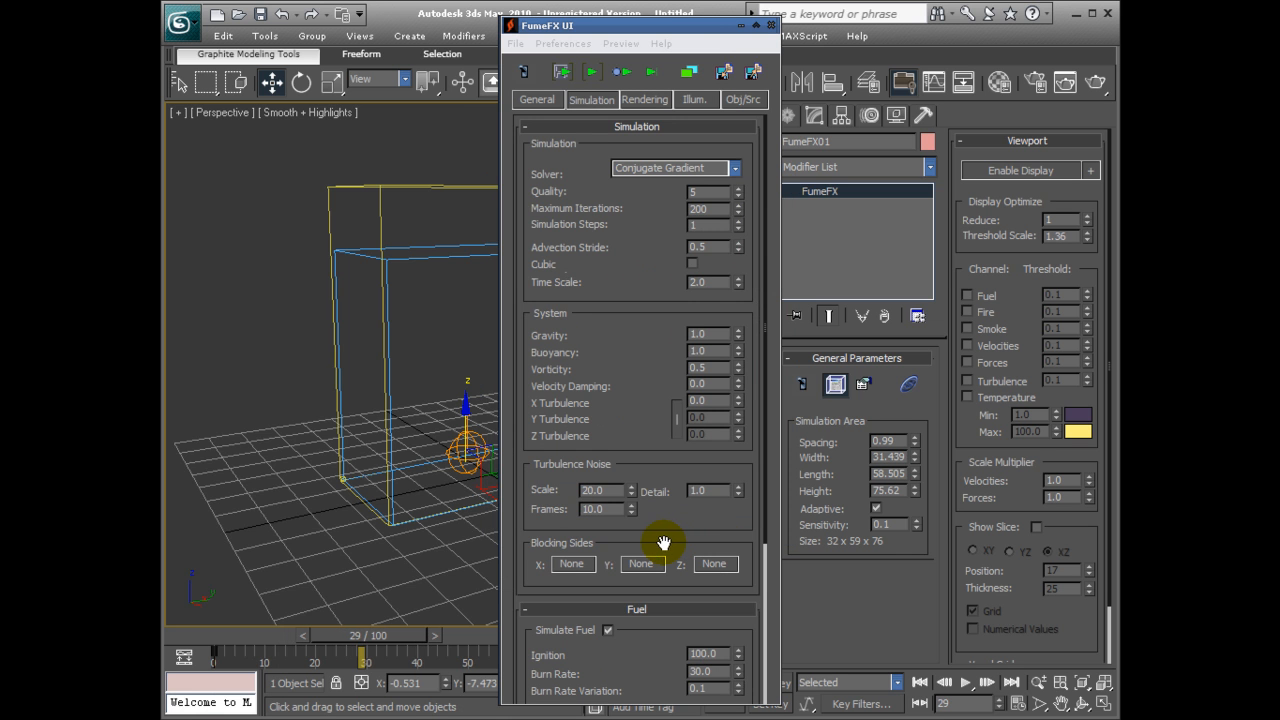
click(1097, 82)
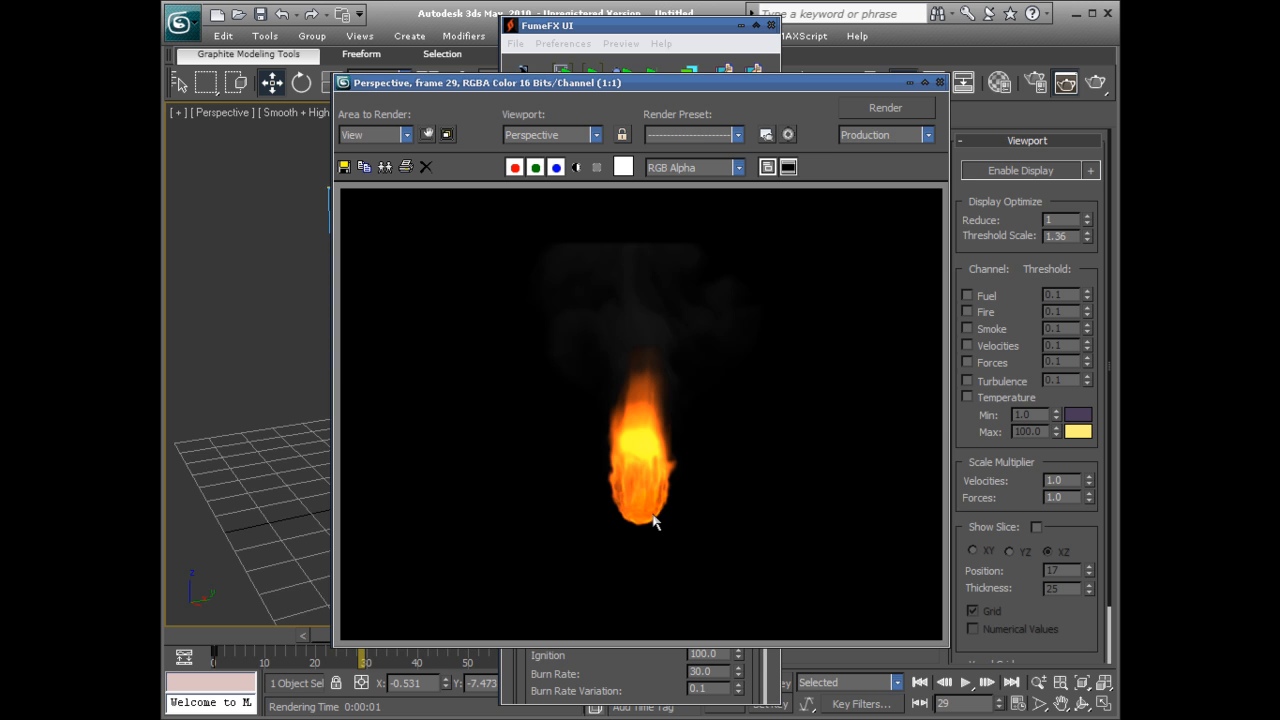
click(939, 82)
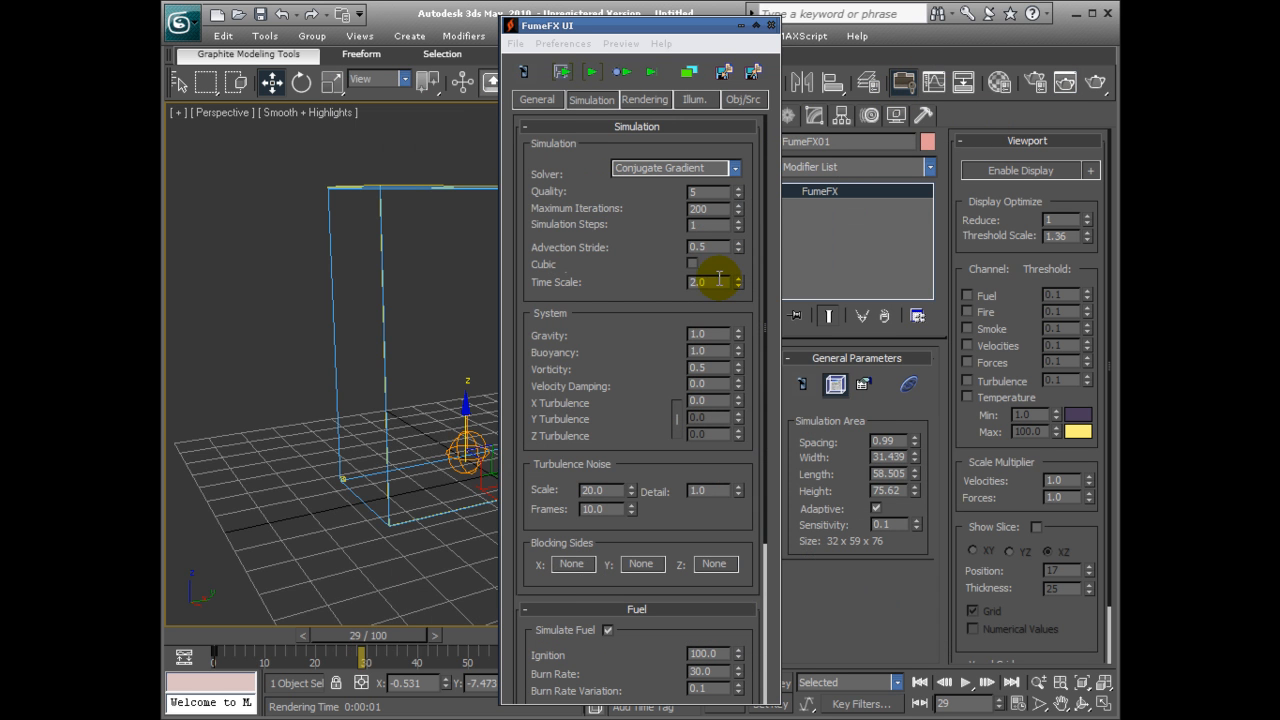